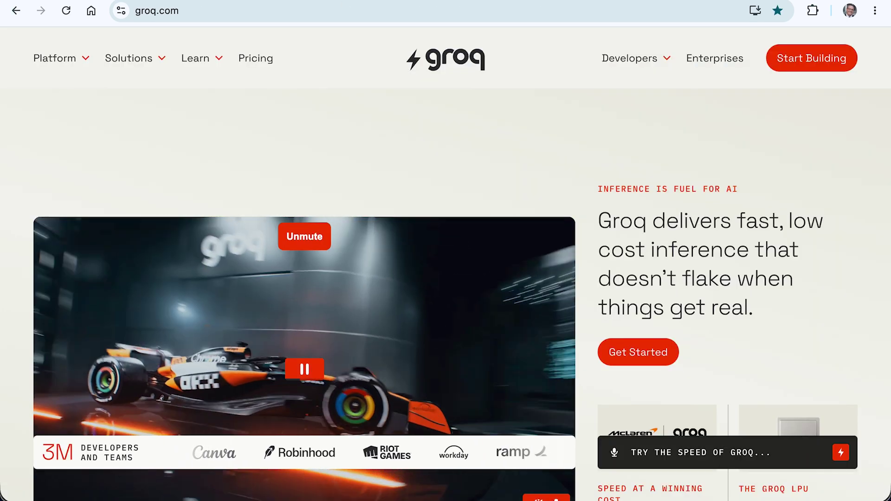
pyautogui.scroll(-10, 431, 144)
pyautogui.scroll(10, 423, 210)
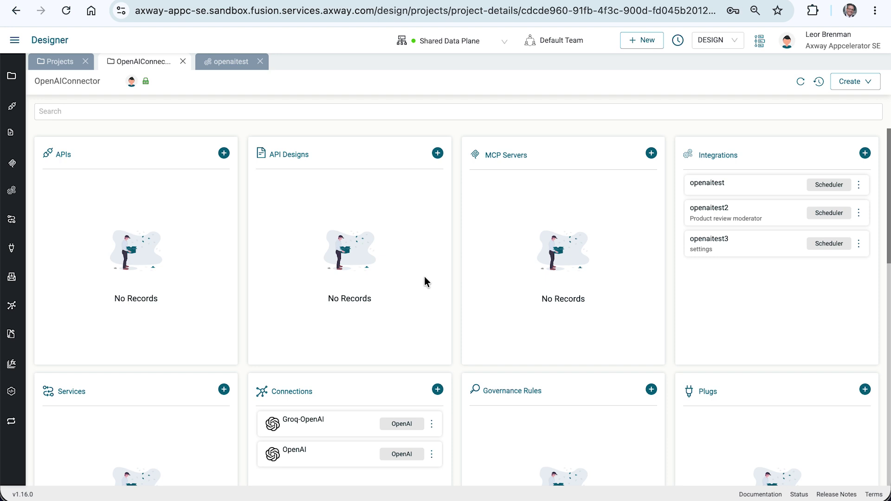
# Open the openaitest integration and go to the Groq-OpenAI connection used by its OpenAI Chat component.
pyautogui.click(715, 186)
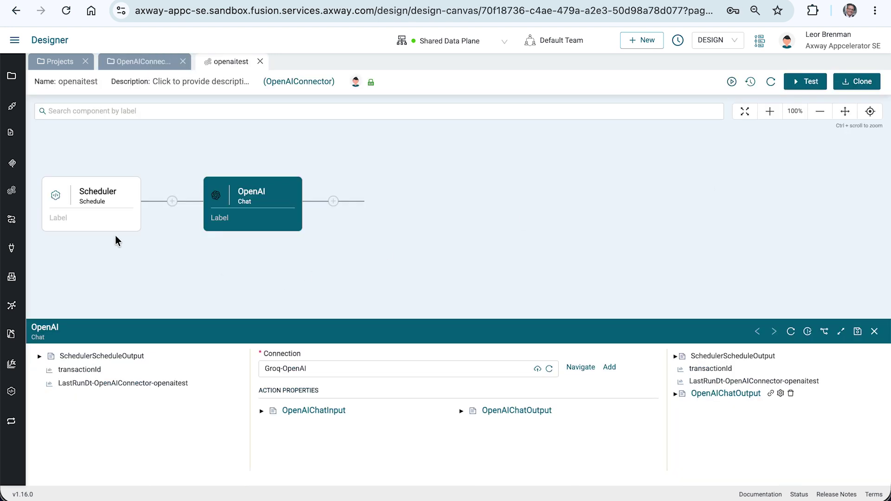
pyautogui.click(245, 201)
pyautogui.click(587, 368)
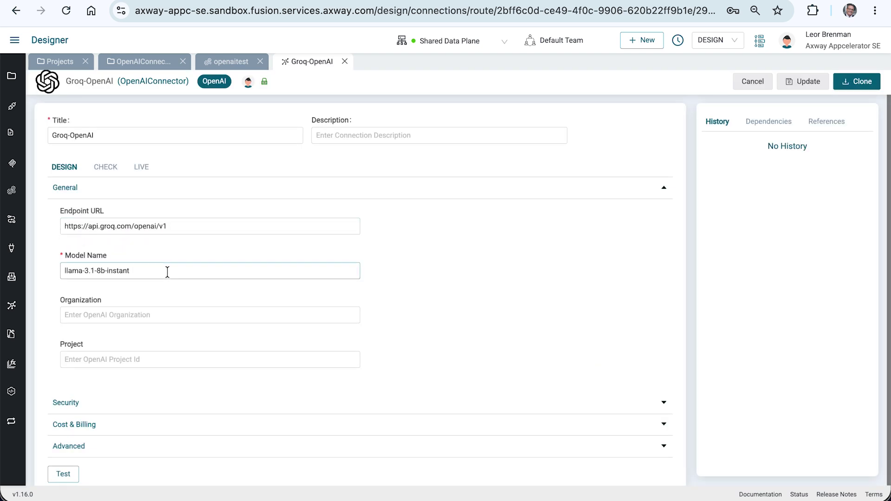
# Check the connection's model name against the Production Models table in Groq's documentation and review the models' token prices.
pyautogui.hotkey('ctrl', 'Tab')
pyautogui.scroll(-2, 431, 120)
pyautogui.scroll(-3, 431, 125)
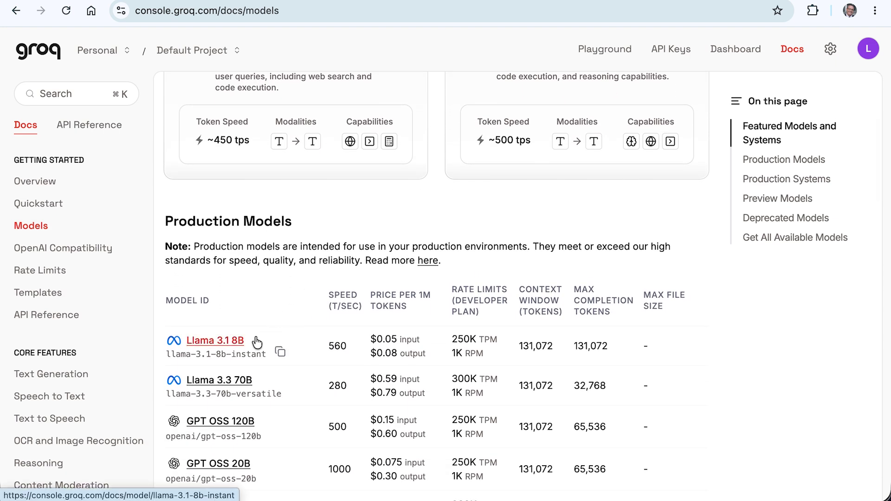
pyautogui.hotkey('ctrl', 'shift', 'Tab')
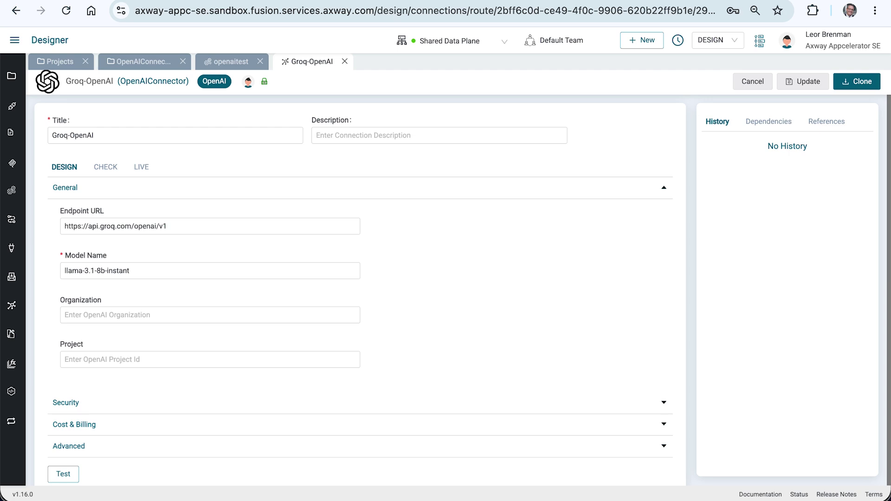
pyautogui.hotkey('ctrl', 'Tab')
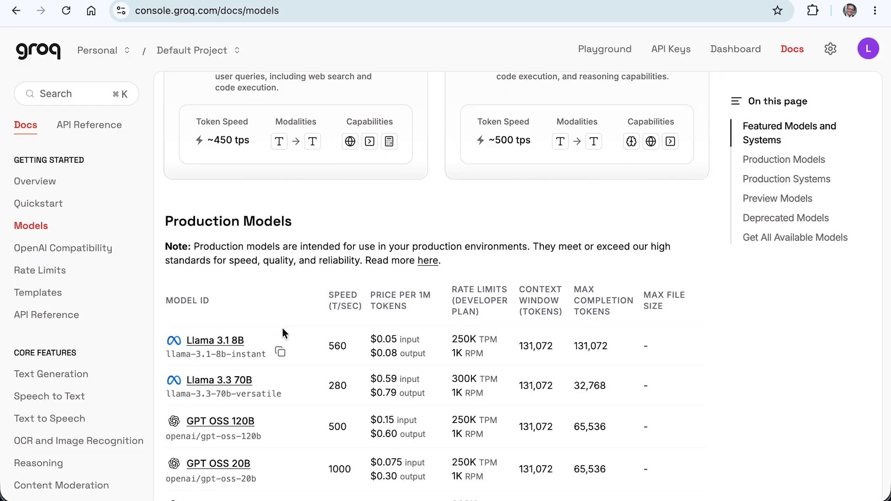
pyautogui.scroll(-5, 291, 367)
pyautogui.scroll(2, 291, 367)
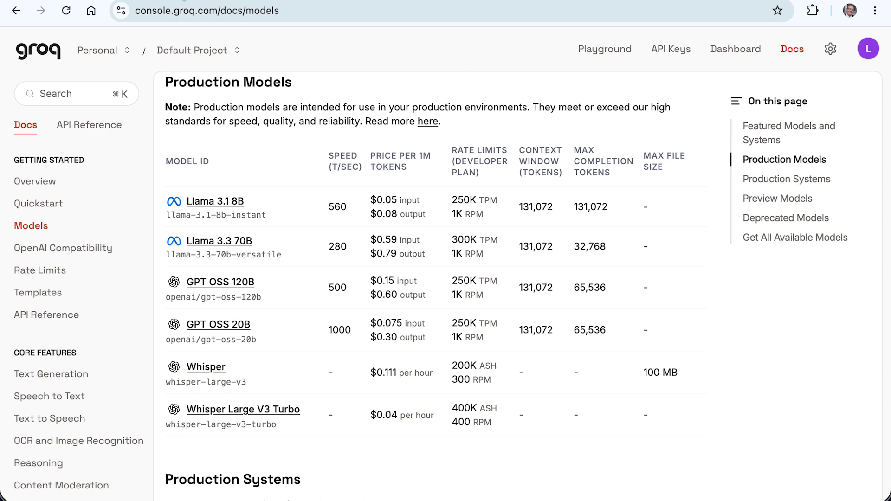
# Return to the Groq-OpenAI connection and view its Cost & Billing settings.
pyautogui.hotkey('ctrl', 'Tab')
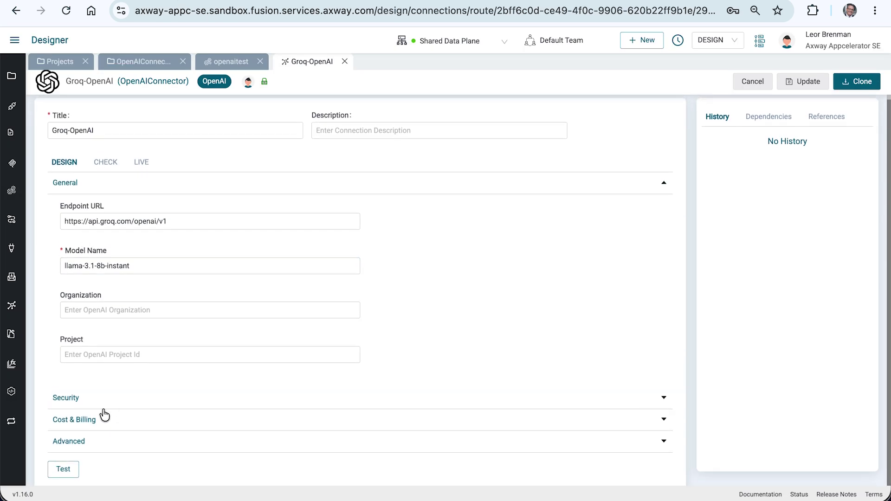
pyautogui.click(84, 420)
pyautogui.scroll(-3, 144, 376)
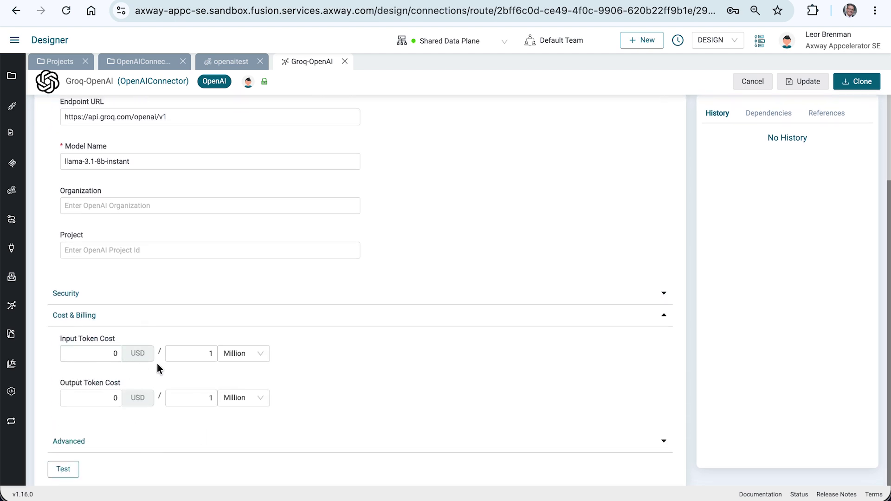
# Run a test of the openaitest integration and open the transaction details of its OpenAI Chat step.
pyautogui.click(218, 63)
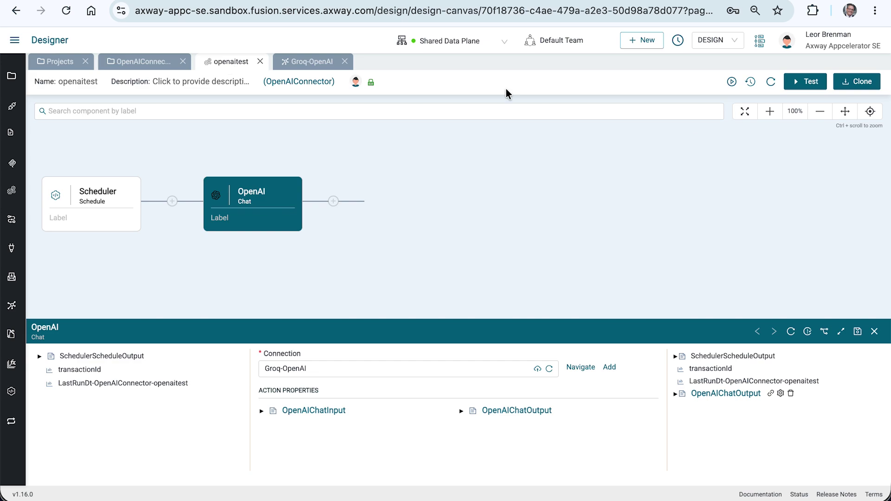
pyautogui.click(807, 81)
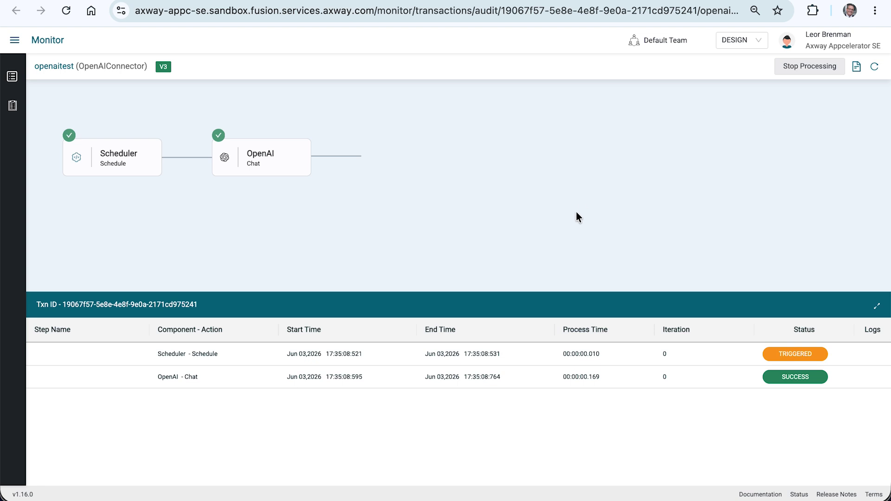
pyautogui.click(397, 377)
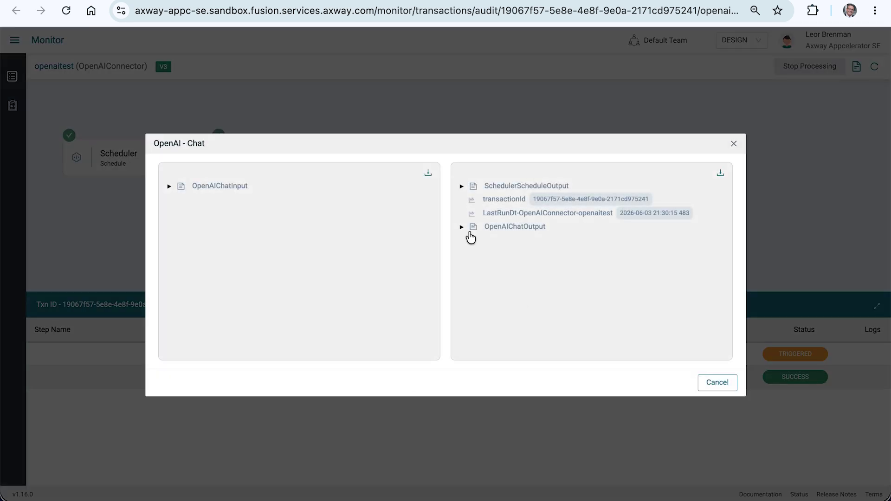
# Expand the chat output's response and the chat input's prompt and first message to examine what was sent.
pyautogui.click(462, 227)
pyautogui.click(472, 253)
pyautogui.click(170, 187)
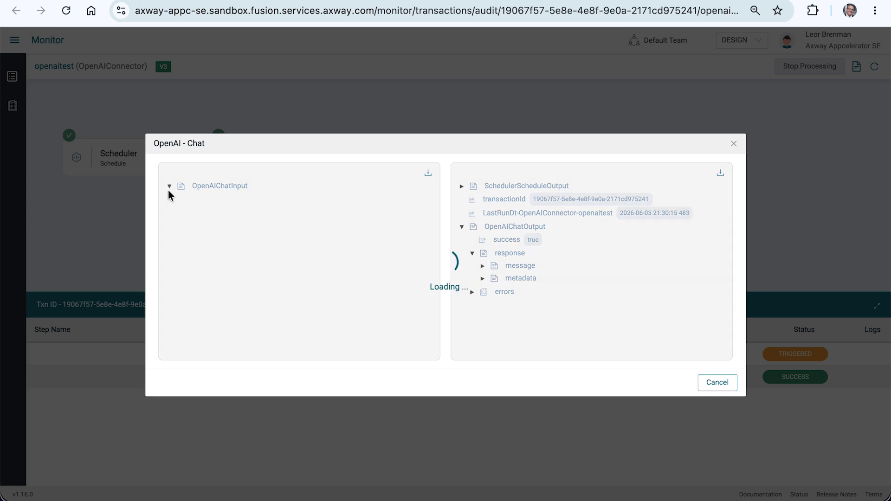
pyautogui.click(180, 199)
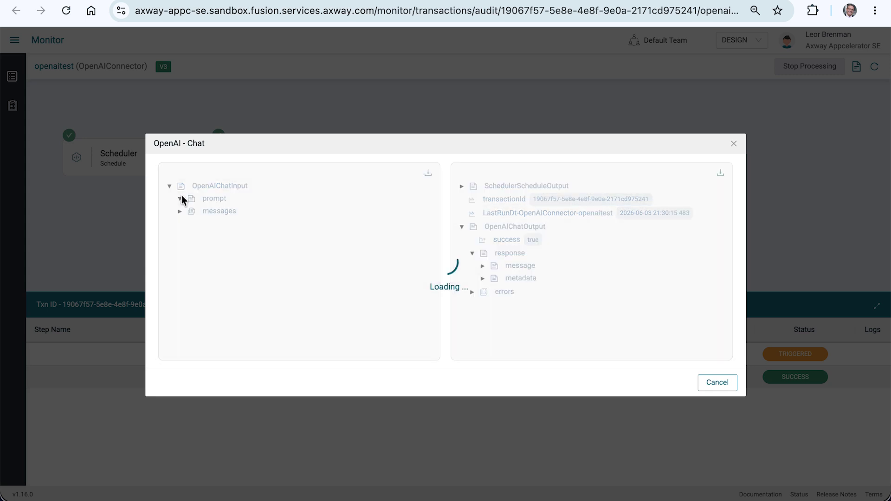
pyautogui.click(180, 227)
pyautogui.click(190, 239)
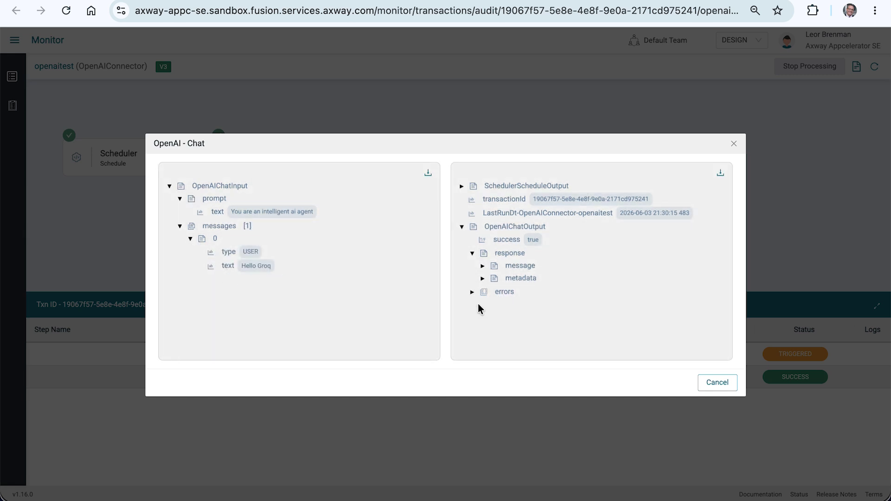
# Examine the response's message text, metadata and token usage, including the cost, and close the details.
pyautogui.click(483, 267)
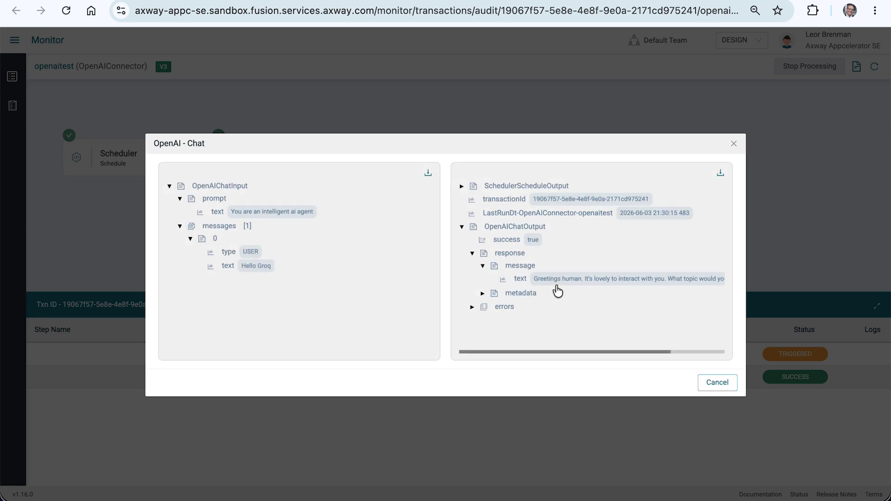
pyautogui.click(481, 295)
pyautogui.scroll(-1, 523, 297)
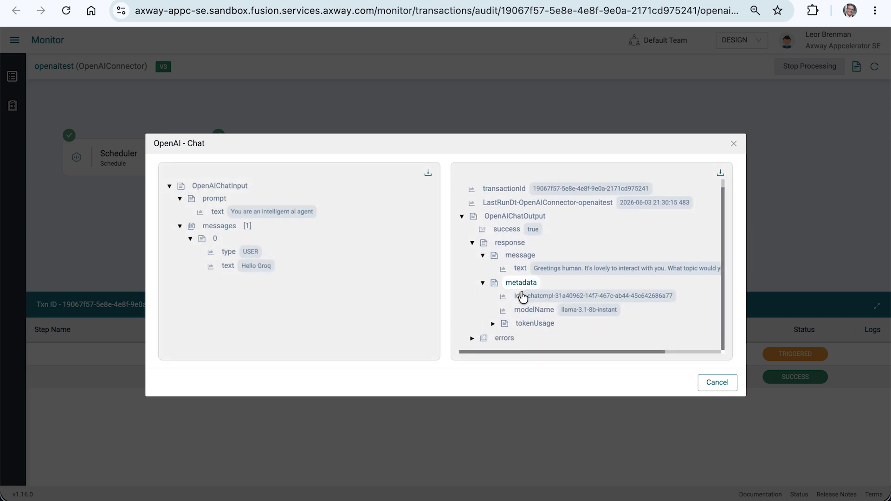
pyautogui.click(493, 325)
pyautogui.scroll(-3, 546, 294)
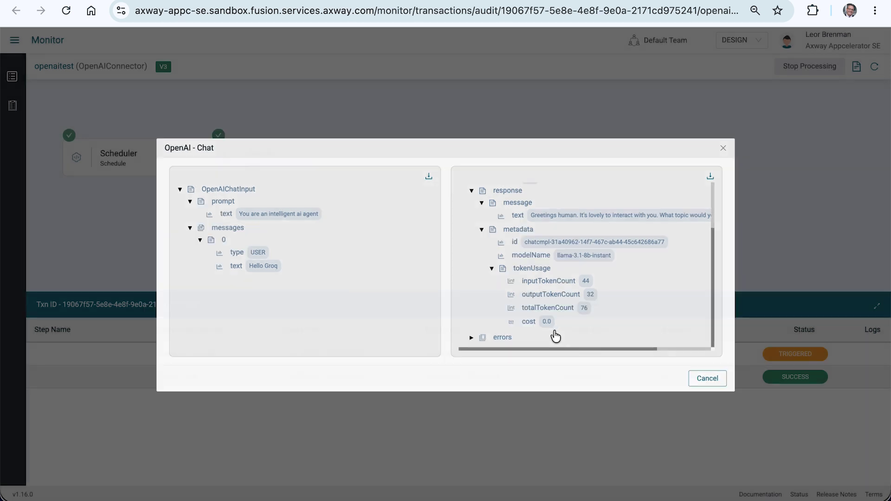
pyautogui.click(338, 96)
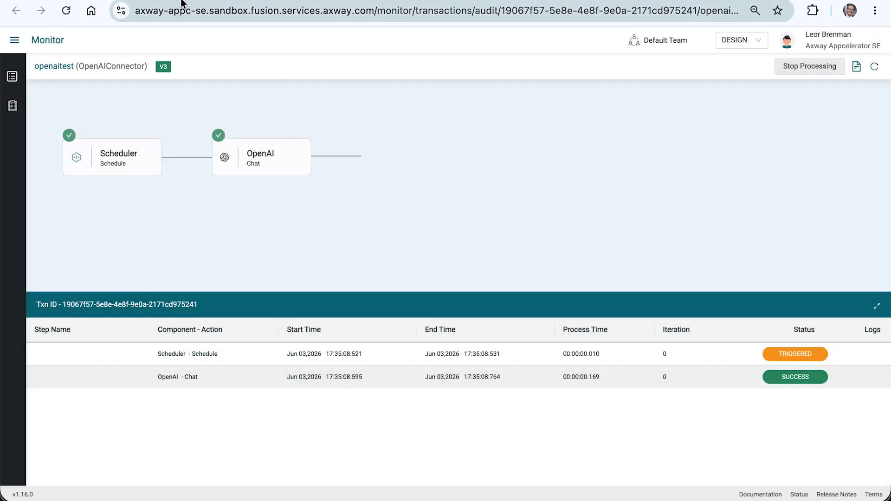
# Set the Groq-OpenAI connection's input token cost to 0.05 USD and output token cost to 0.08 USD per 1 million, and save it.
pyautogui.click(54, 66)
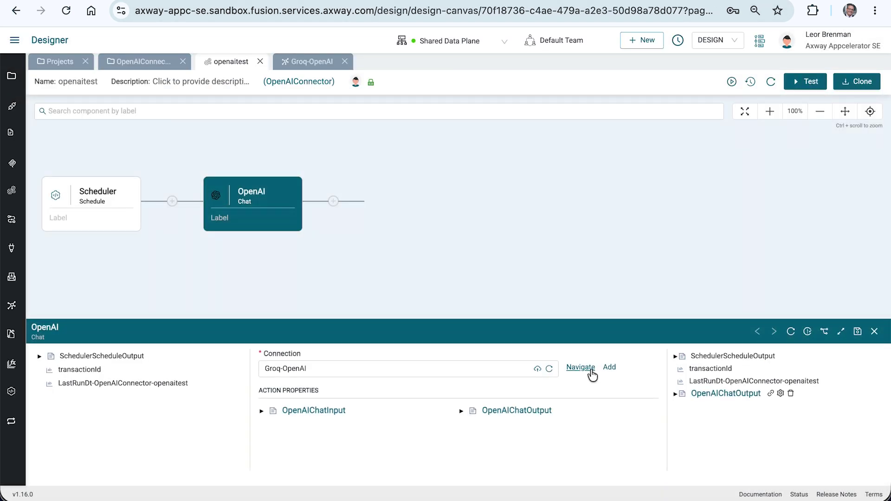
pyautogui.click(589, 368)
pyautogui.scroll(-3, 493, 313)
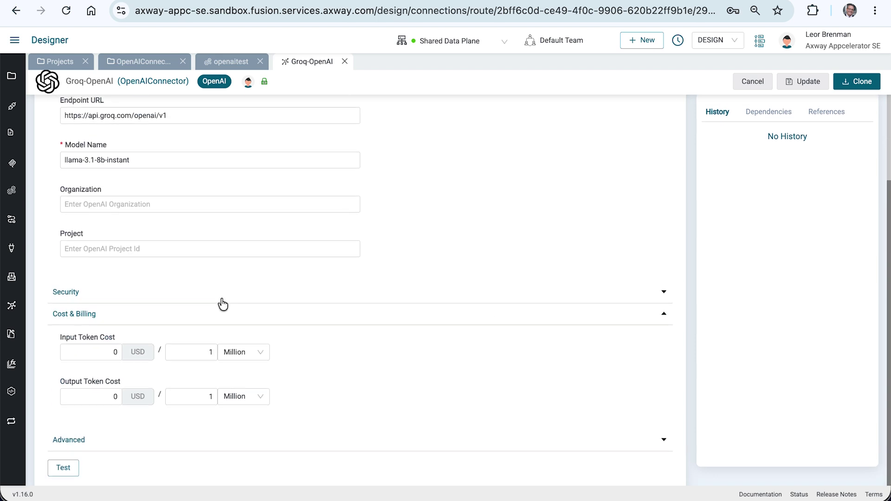
pyautogui.click(103, 354)
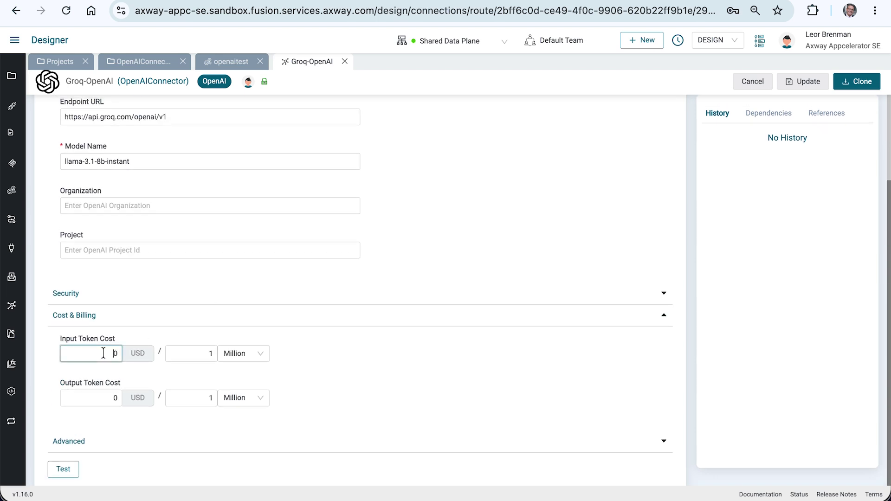
pyautogui.write('.05')
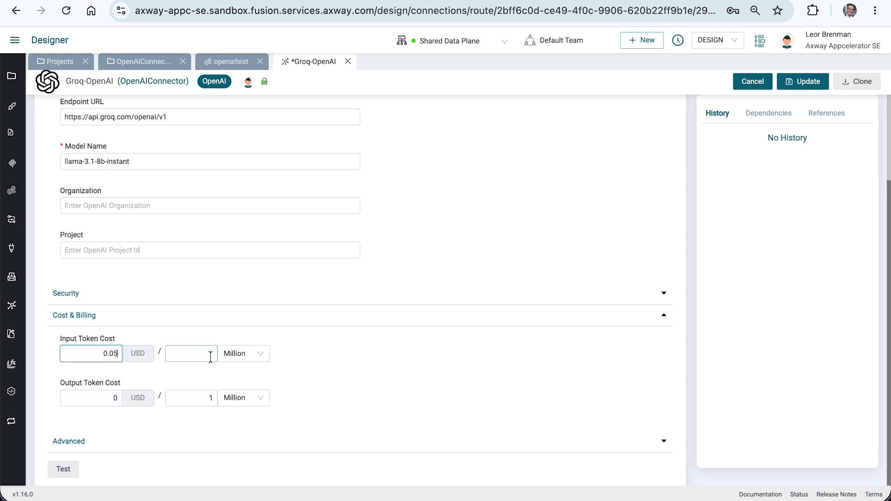
pyautogui.click(118, 398)
pyautogui.write('.08')
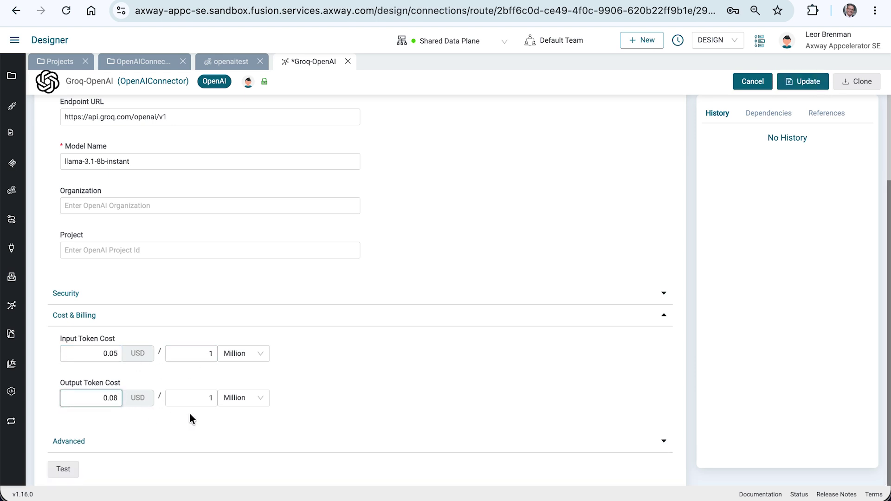
pyautogui.click(801, 83)
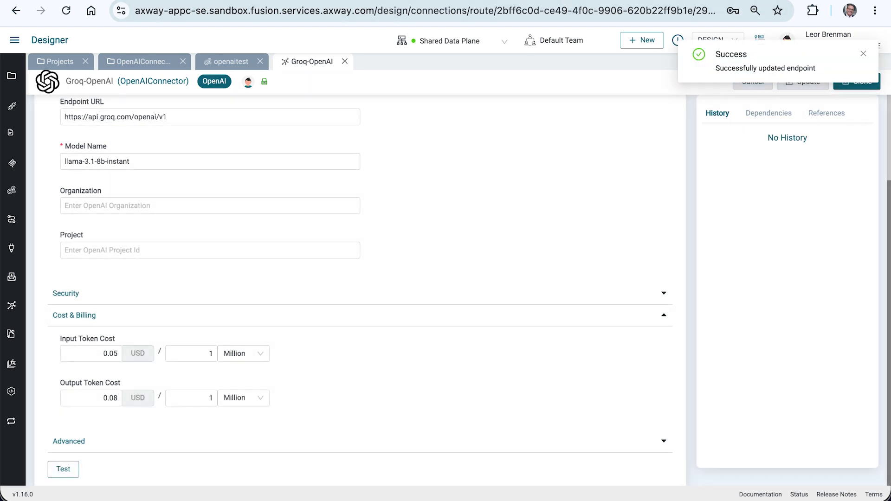
pyautogui.click(103, 358)
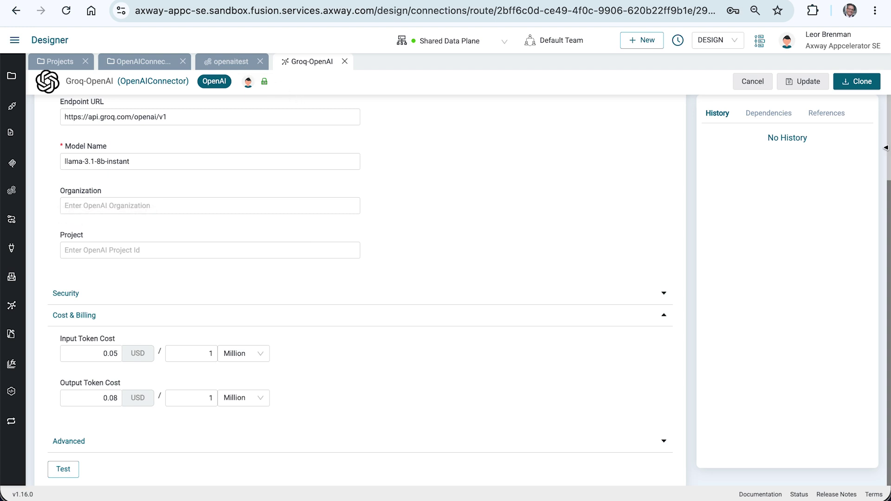
# Rerun the openaitest integration's test and open the new transaction's OpenAI Chat details.
pyautogui.click(225, 63)
pyautogui.click(772, 44)
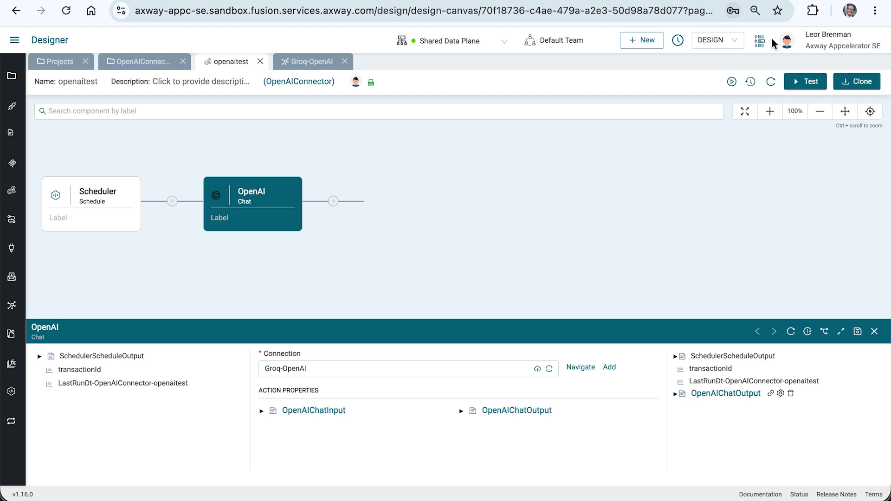
pyautogui.click(808, 87)
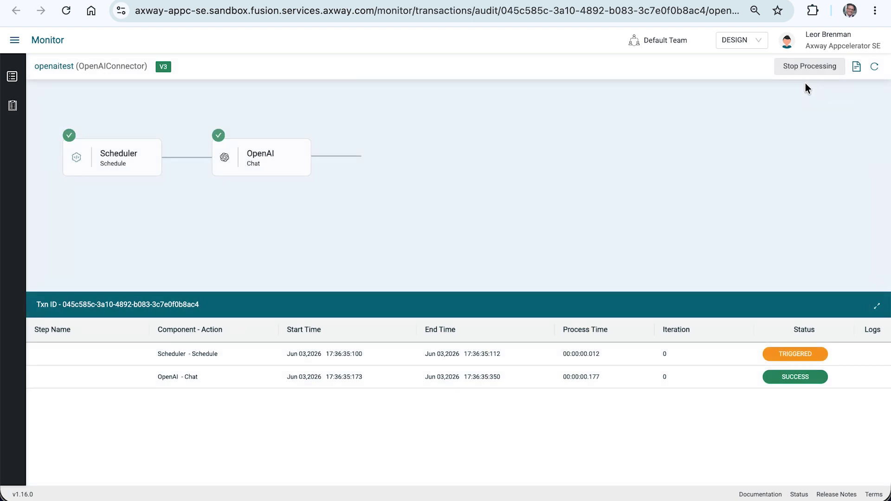
pyautogui.click(247, 385)
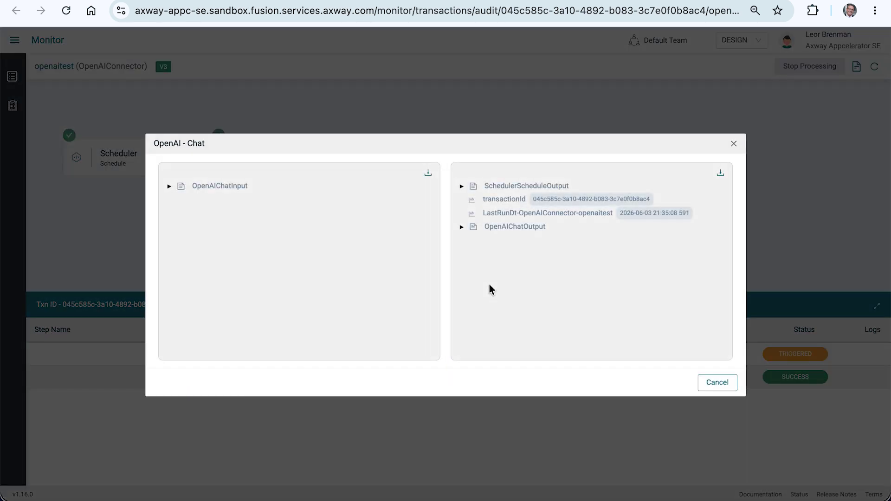
# Expand the new chat output's response metadata down to the token usage and examine the calculated cost.
pyautogui.click(462, 226)
pyautogui.click(472, 253)
pyautogui.click(484, 279)
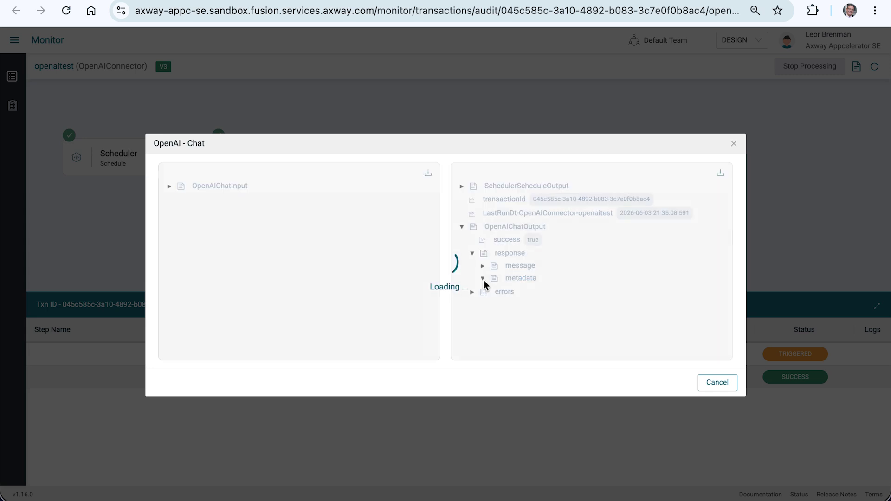
pyautogui.click(493, 319)
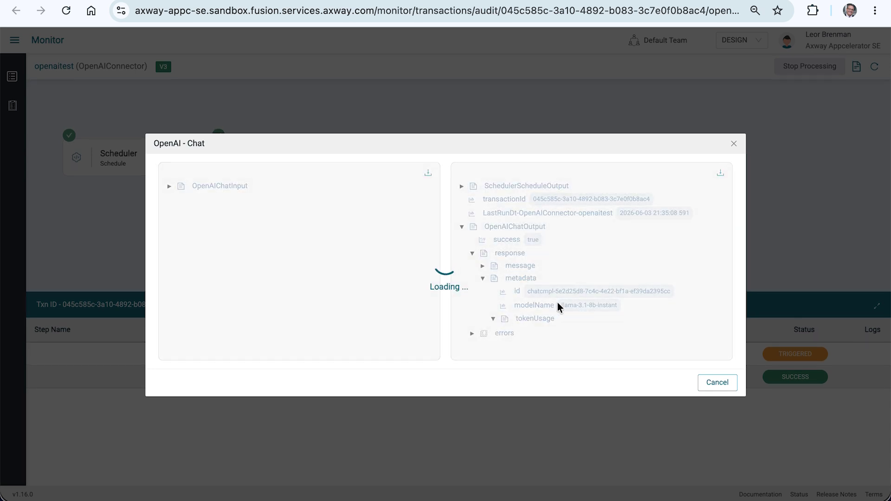
pyautogui.scroll(-2, 560, 307)
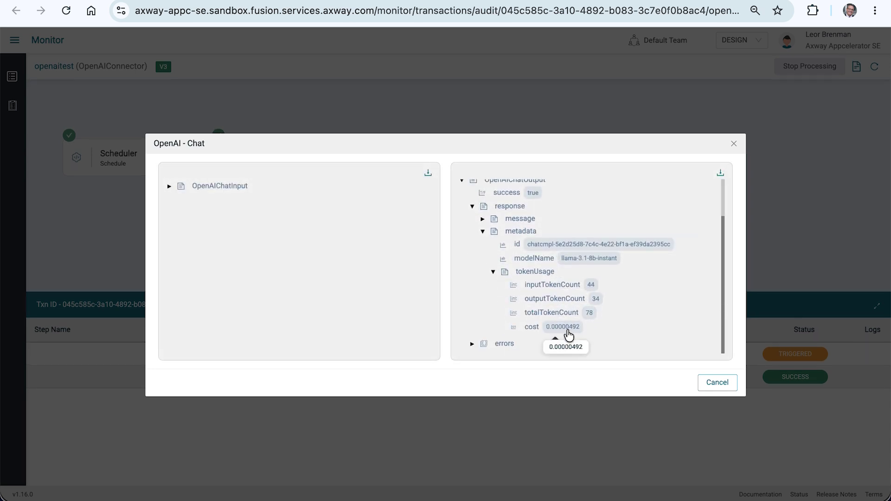